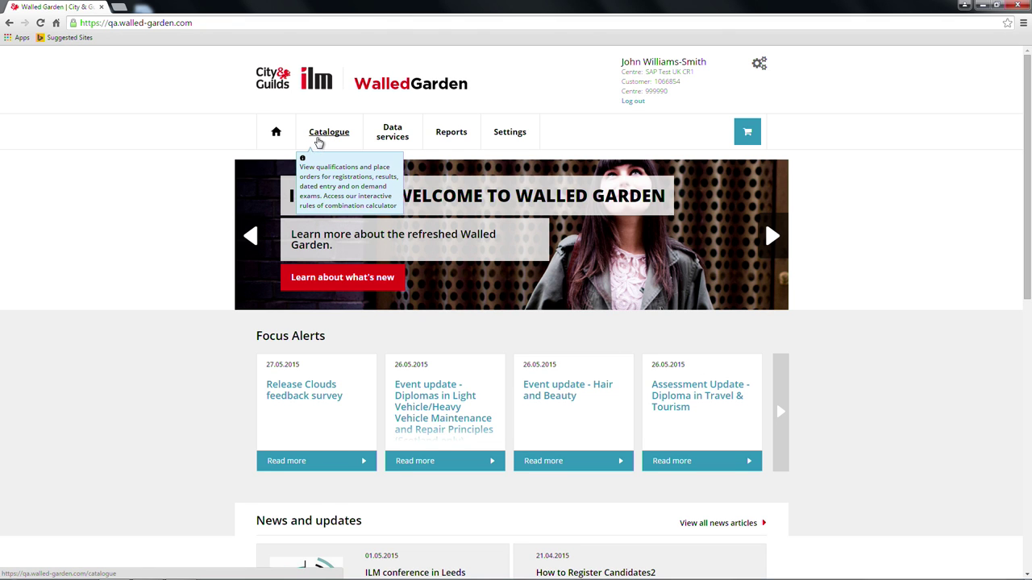
Open the qualifications catalogue and view the centres offered for the catalogue view, keeping SAP Test UK CR1.
{"action": "left_click", "coordinate": [315, 143]}
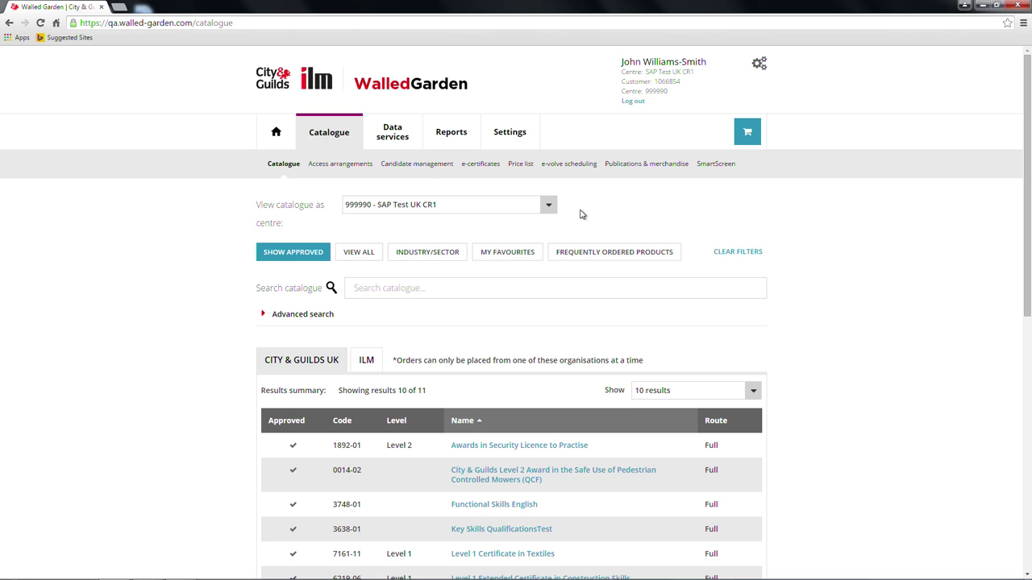
{"action": "left_click", "coordinate": [548, 205]}
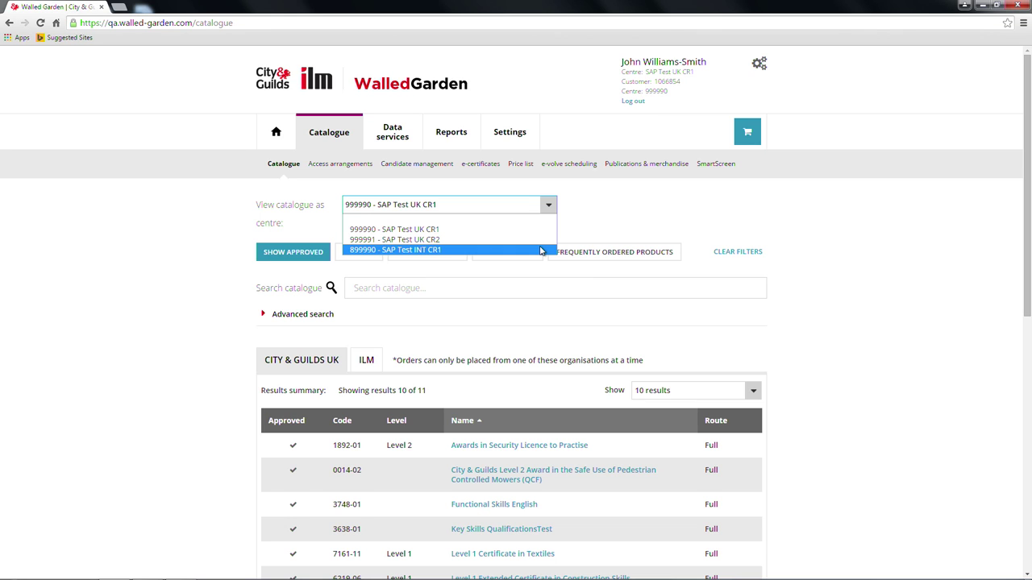
{"action": "left_click", "coordinate": [600, 205]}
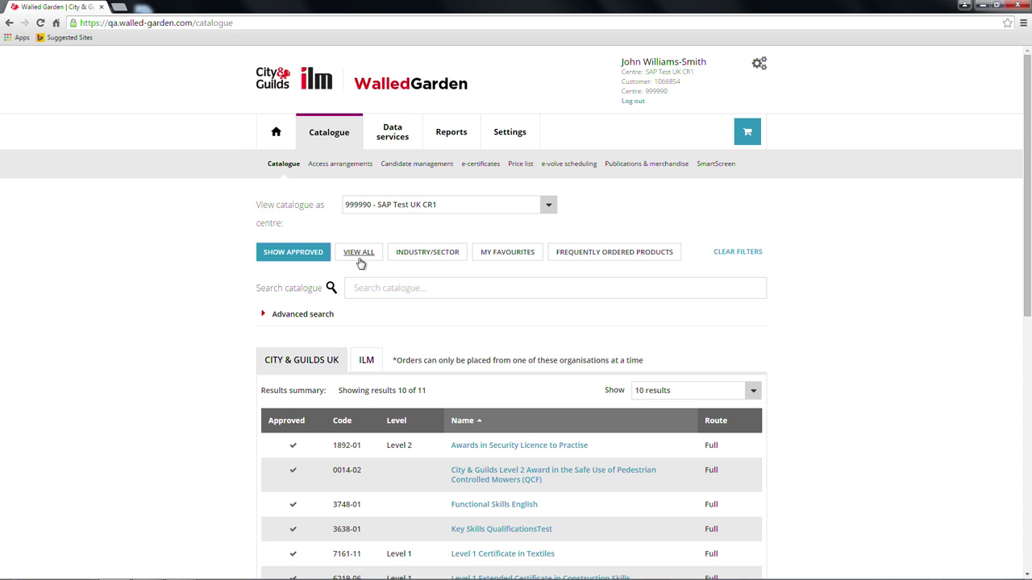
Compare the approved qualifications of ILM and City & Guilds UK, returning to the City & Guilds UK list.
{"action": "left_click", "coordinate": [368, 362]}
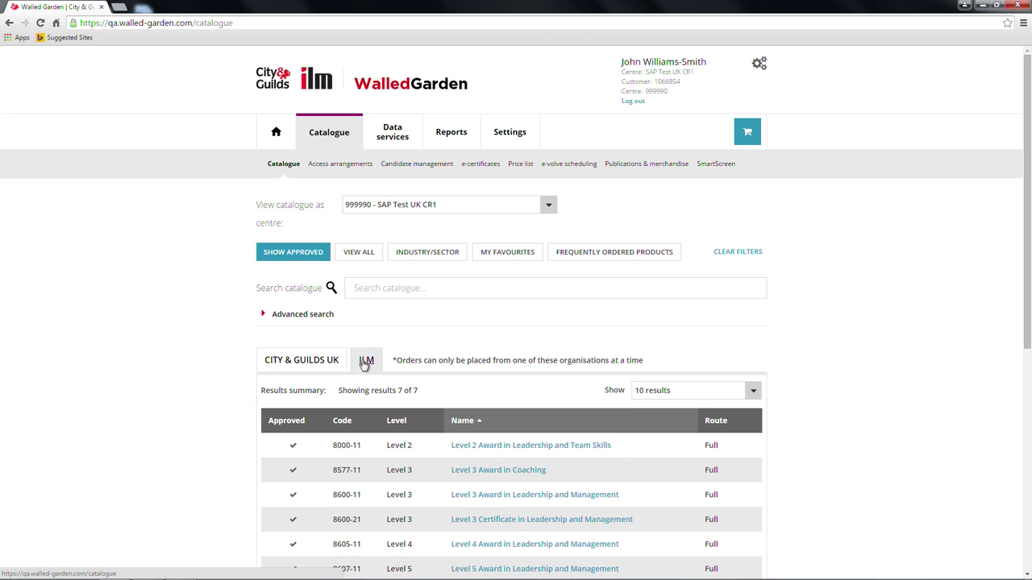
{"action": "left_click", "coordinate": [320, 363]}
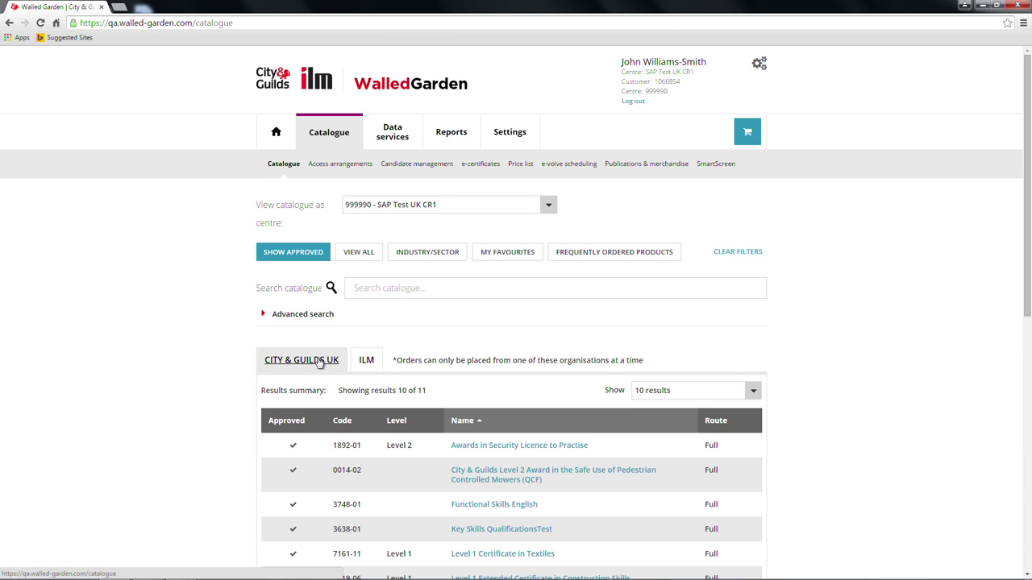
{"action": "left_click", "coordinate": [366, 362]}
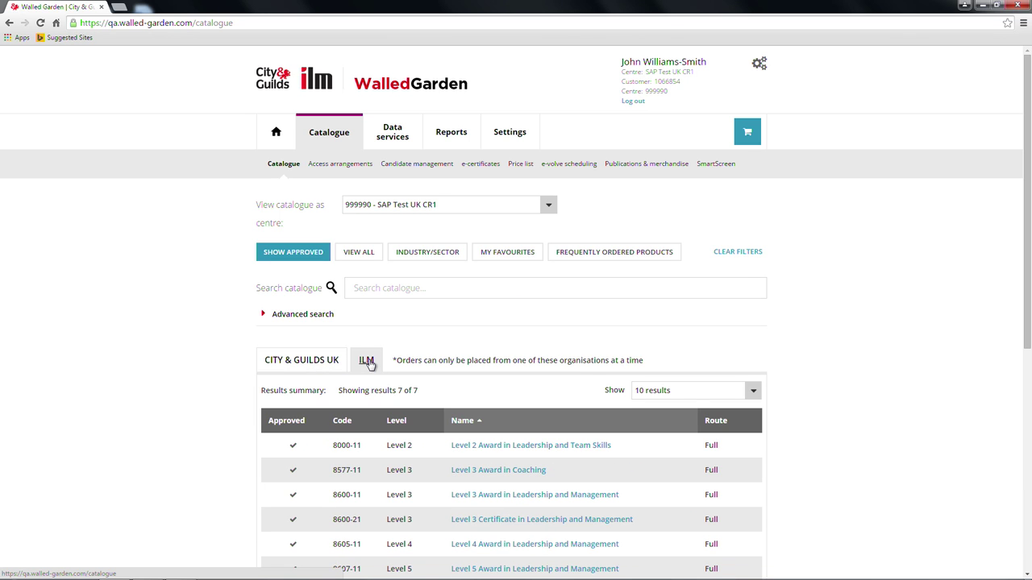
{"action": "left_click", "coordinate": [345, 362]}
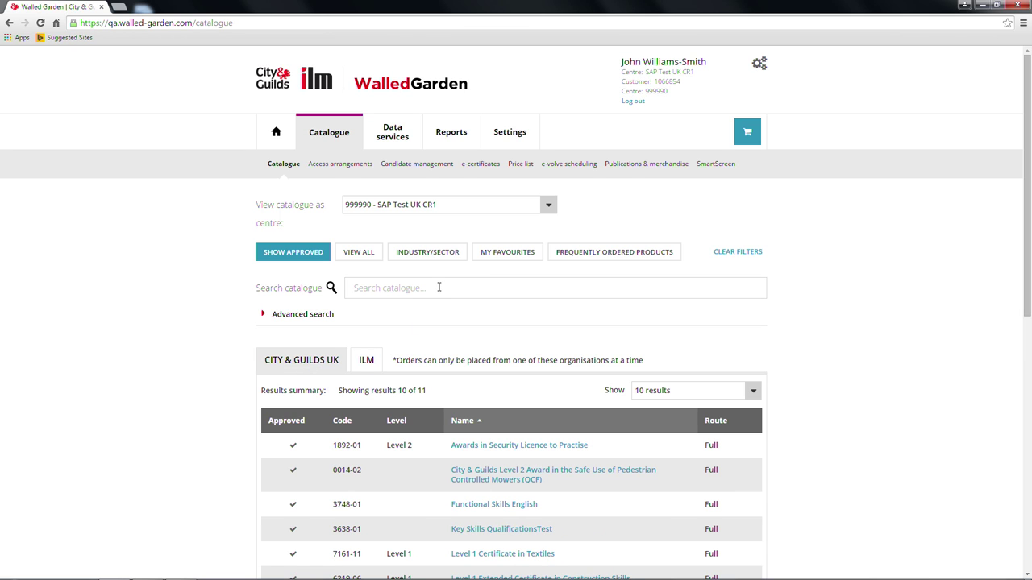
Search the catalogue for 374 and clear the search.
{"action": "left_click", "coordinate": [439, 287]}
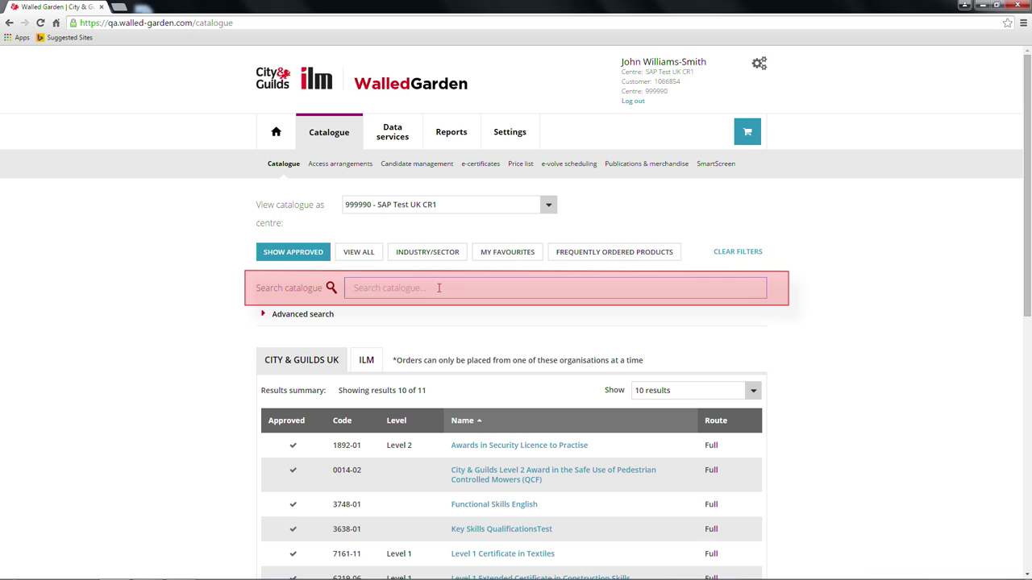
{"action": "type", "text": "374"}
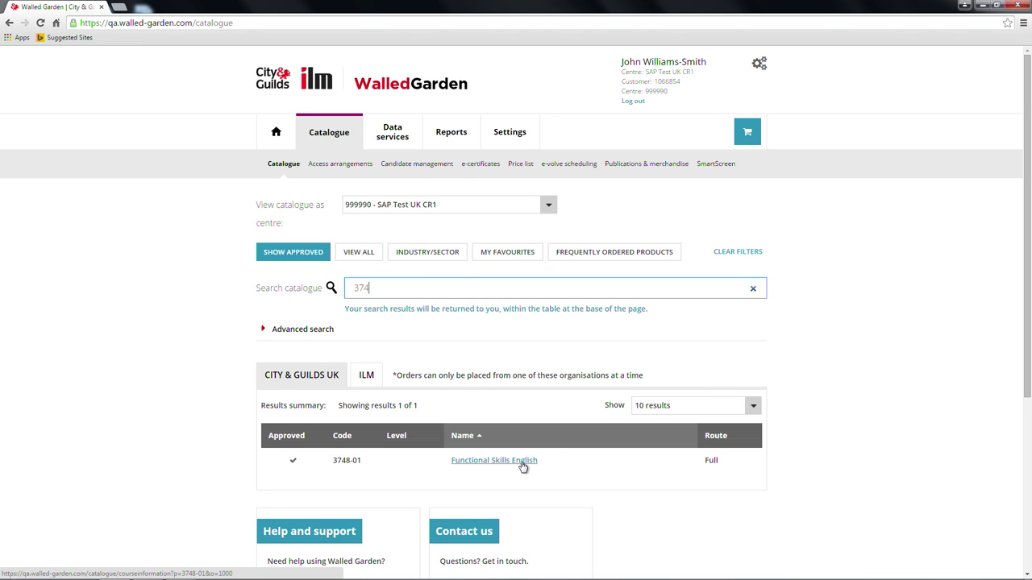
{"action": "left_click", "coordinate": [753, 288]}
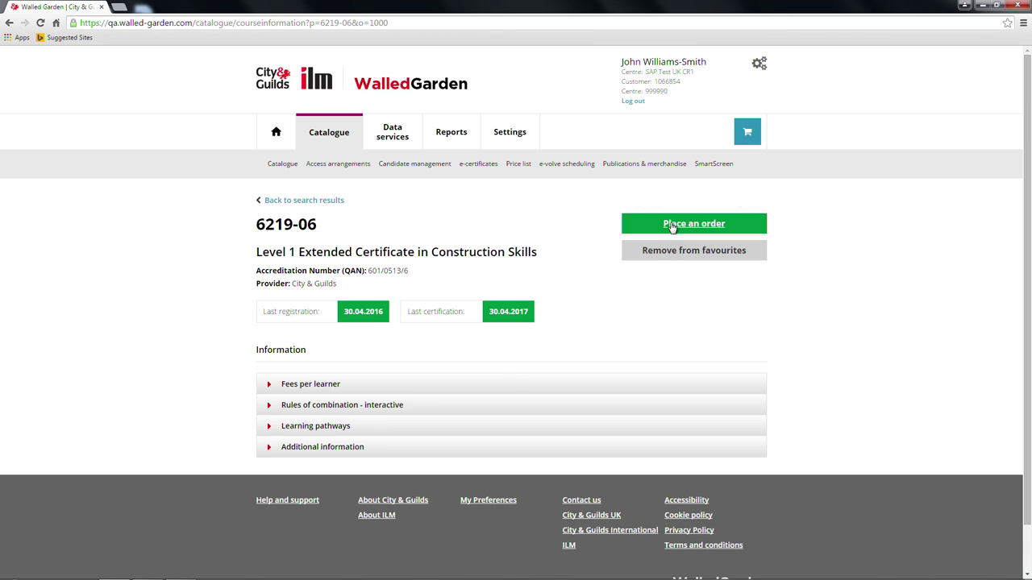
Start an order for 6219-06 Level 1 Extended Certificate in Construction Skills with the Named registration order type.
{"action": "left_click", "coordinate": [670, 228]}
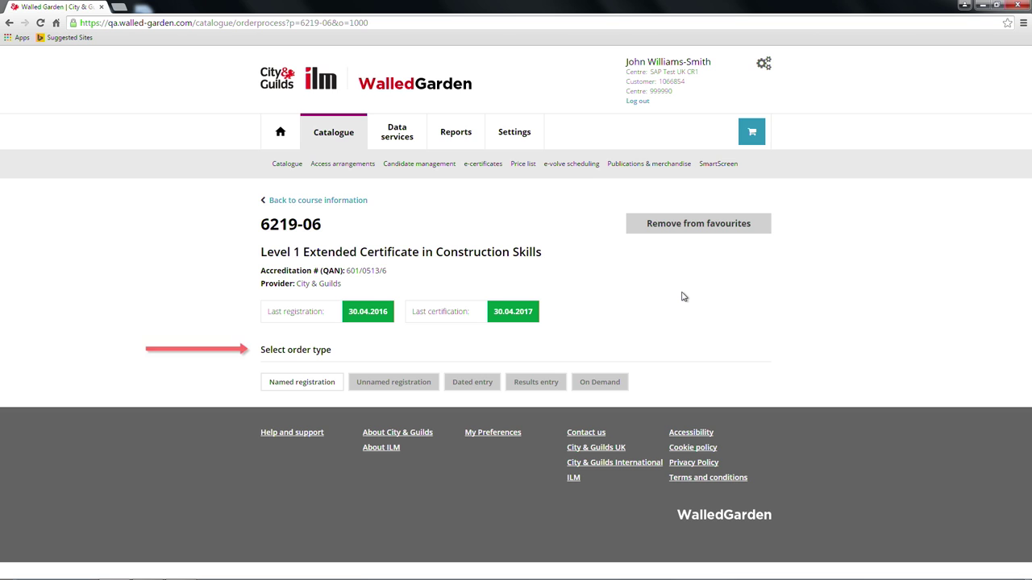
{"action": "left_click", "coordinate": [312, 384]}
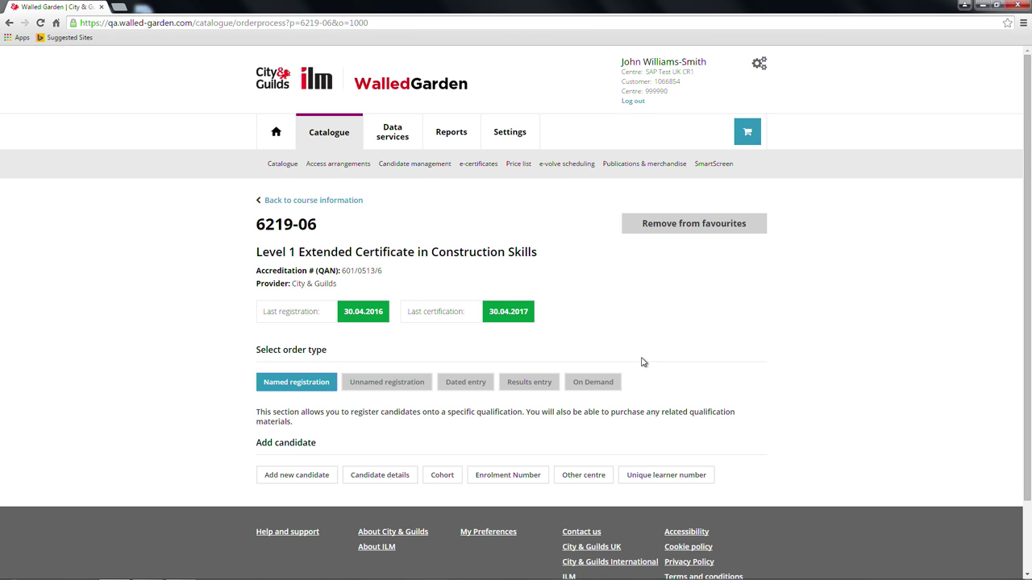
Examine each way of adding candidates: new candidate, candidate details, cohort, enrolment number, other centre and unique learner number.
{"action": "left_click", "coordinate": [320, 478]}
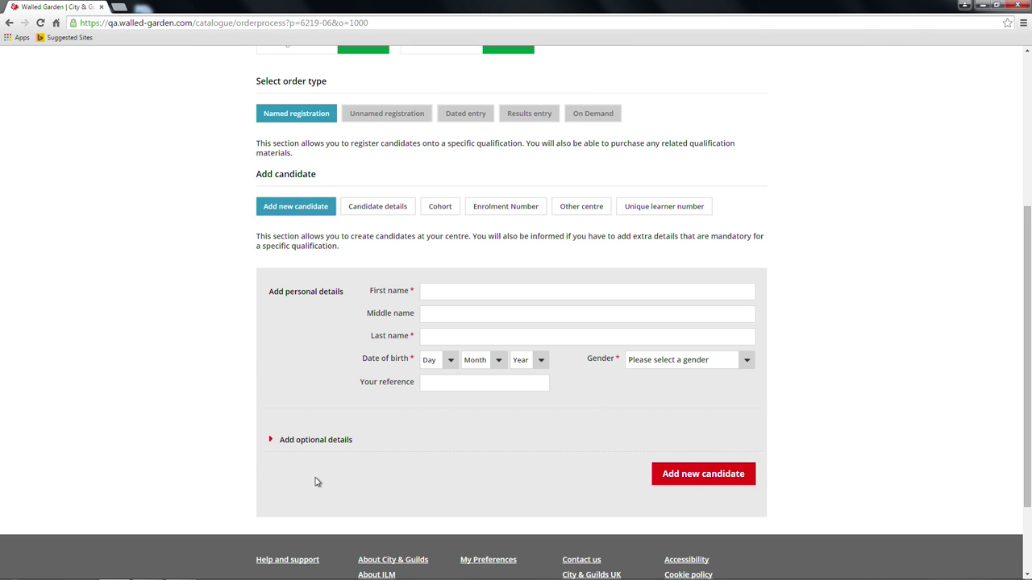
{"action": "left_click", "coordinate": [394, 210]}
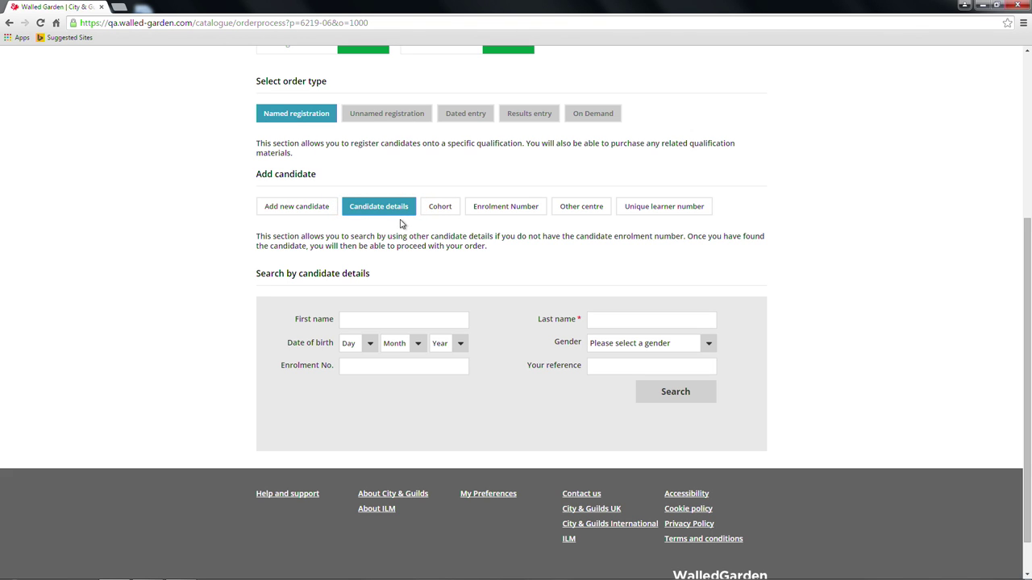
{"action": "left_click", "coordinate": [449, 212]}
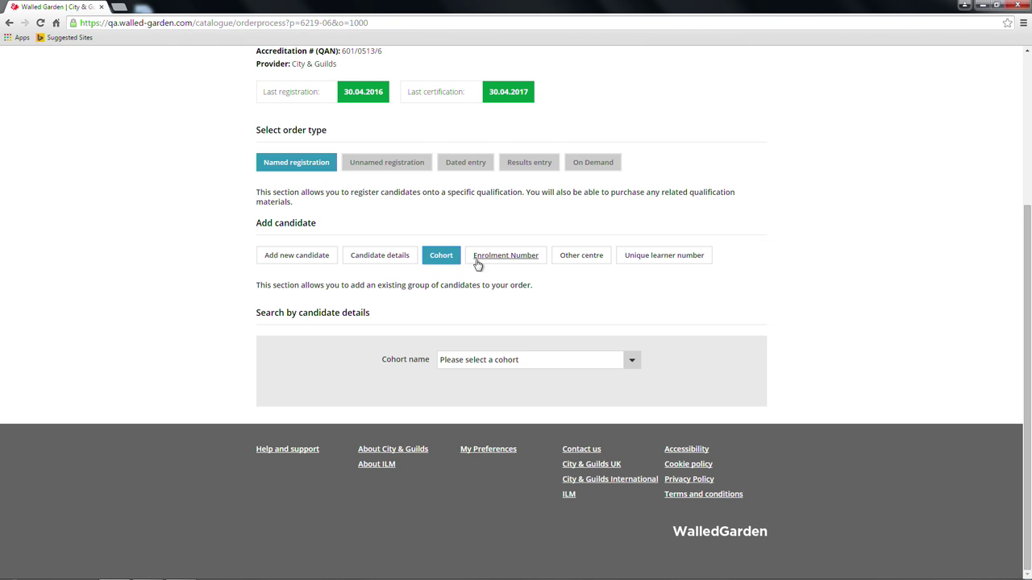
{"action": "left_click", "coordinate": [509, 261]}
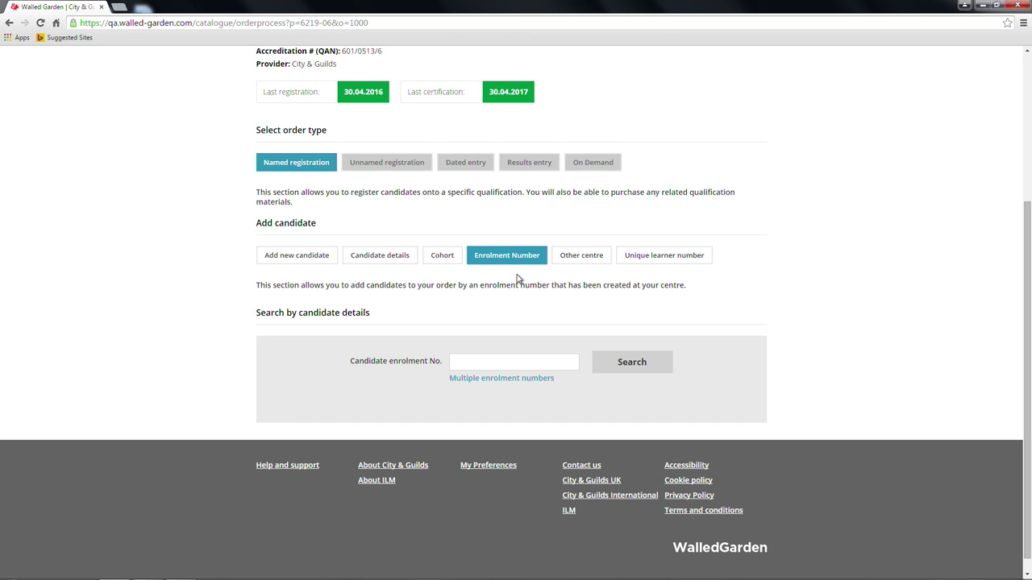
{"action": "left_click", "coordinate": [580, 258]}
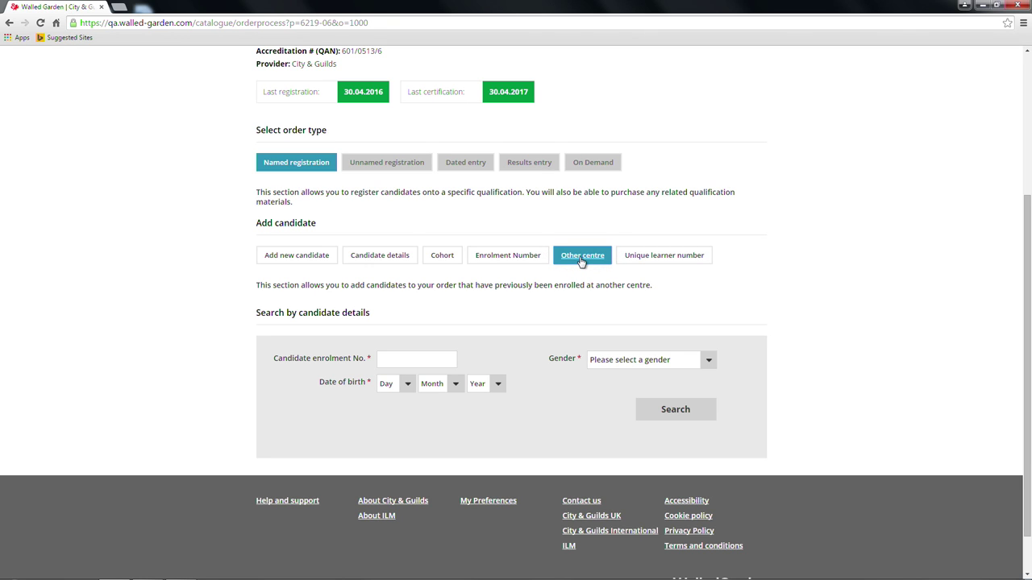
{"action": "left_click", "coordinate": [659, 260]}
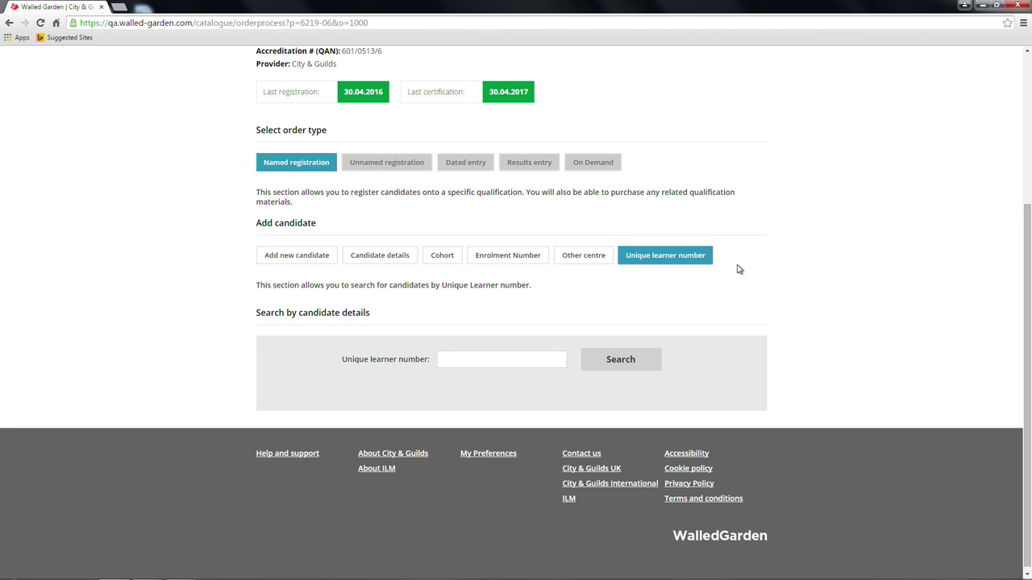
Fill in a new candidate's first name, last name and date of birth, with gender Male and the reference MyRef123.
{"action": "left_click", "coordinate": [301, 256]}
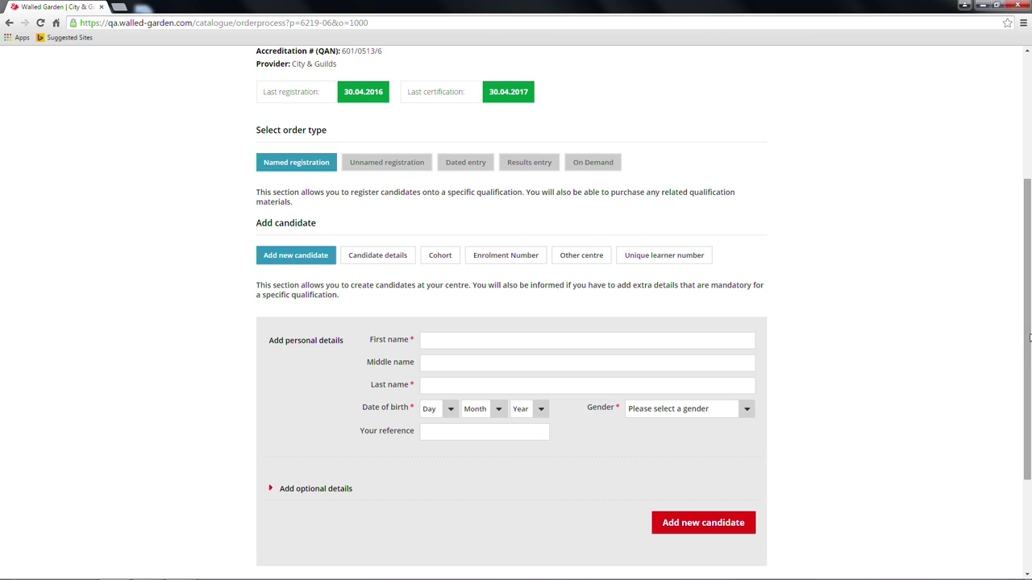
{"action": "left_click_drag", "start_coordinate": [1030, 334], "coordinate": [1029, 423]}
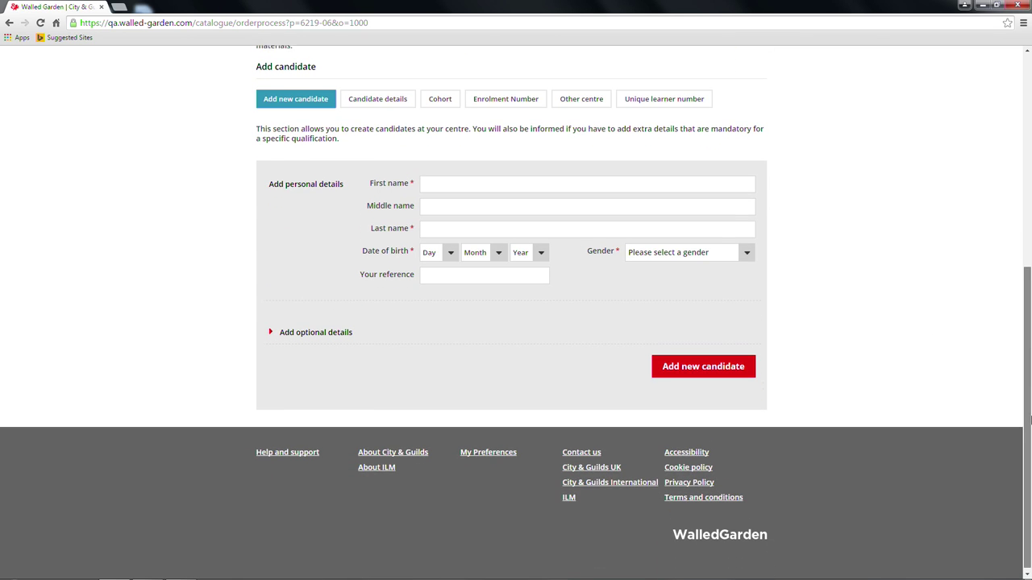
{"action": "left_click", "coordinate": [477, 182]}
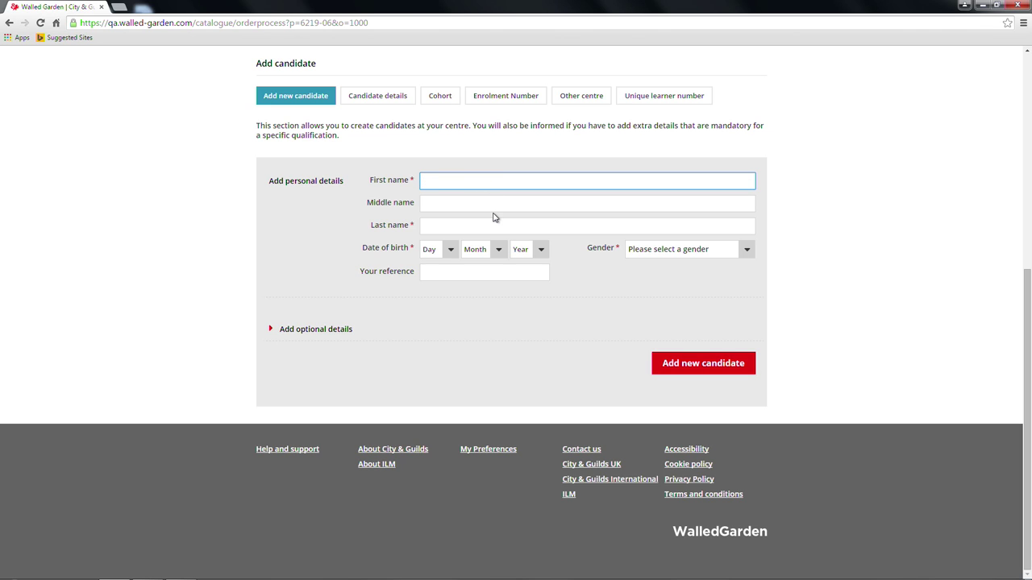
{"action": "type", "text": "Joe"}
{"action": "left_click", "coordinate": [474, 226]}
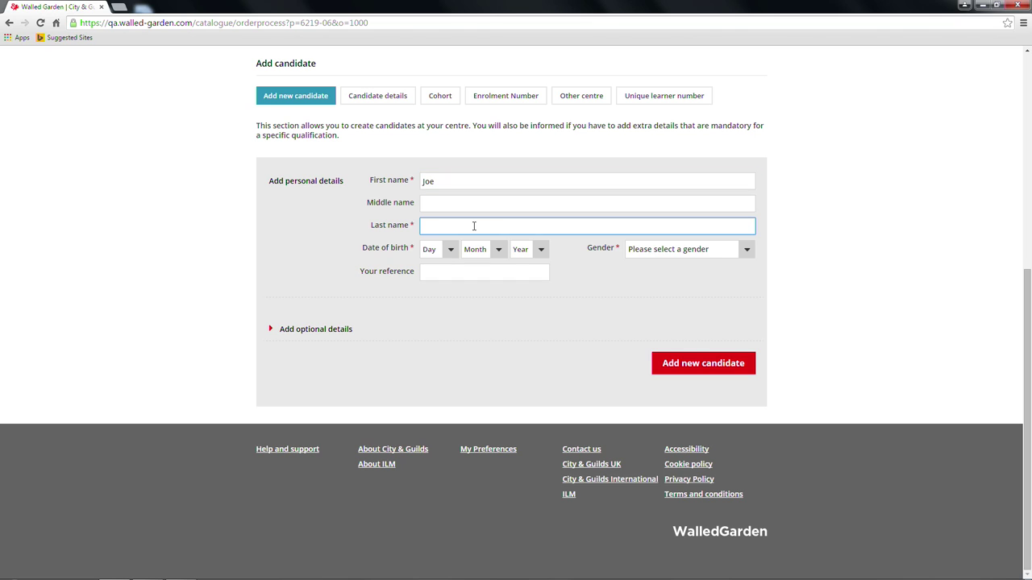
{"action": "type", "text": "Bloggs"}
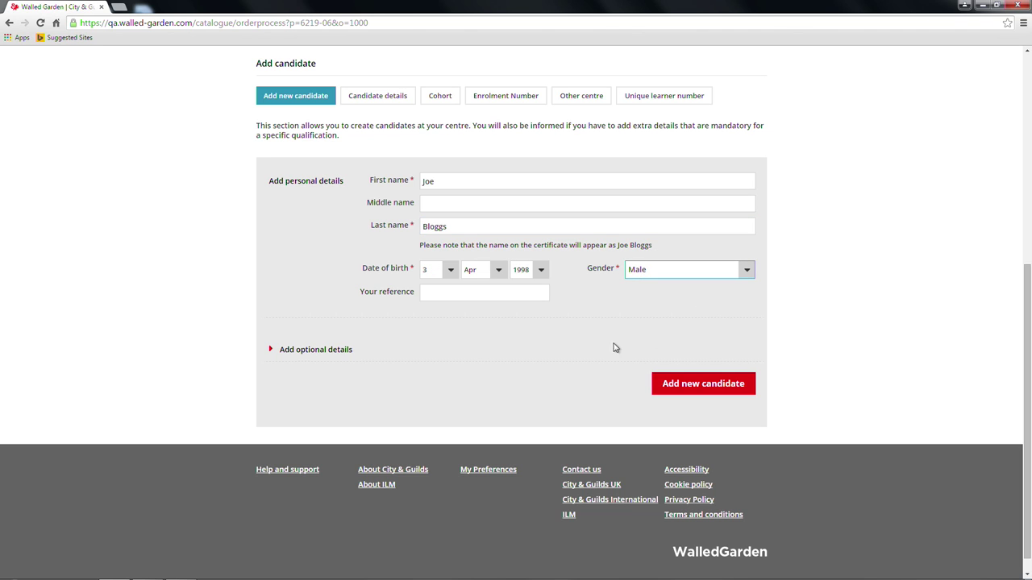
{"action": "left_click", "coordinate": [493, 295]}
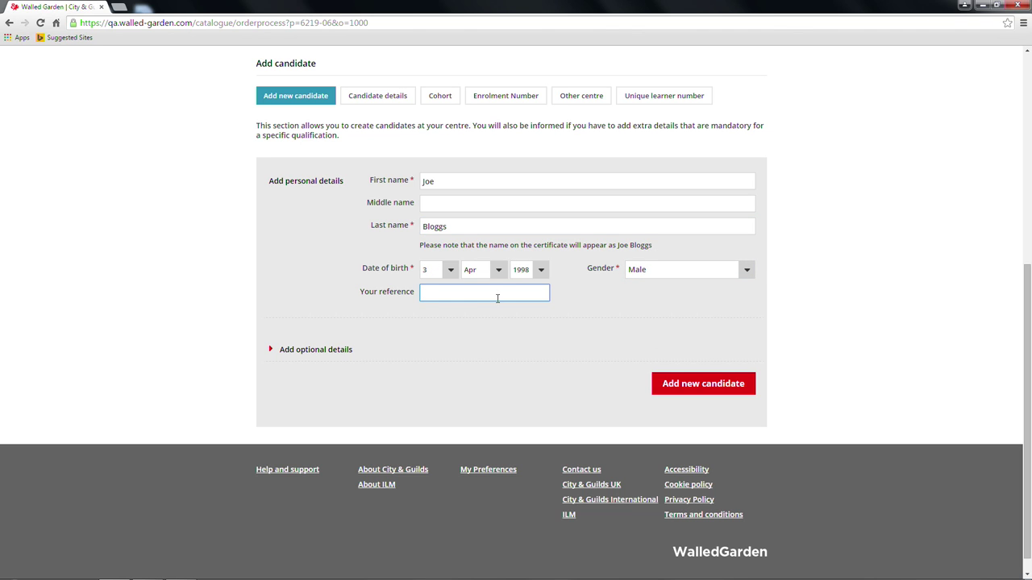
{"action": "type", "text": "MyRef123"}
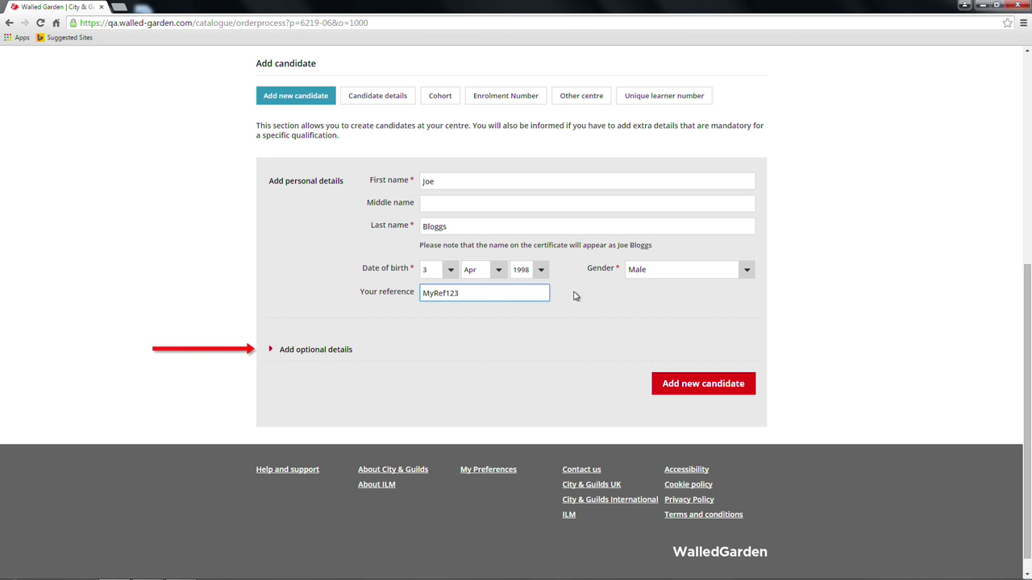
Add the new candidate to the basket with optional e-mail and address details, and decline adding another candidate.
{"action": "left_click", "coordinate": [312, 356]}
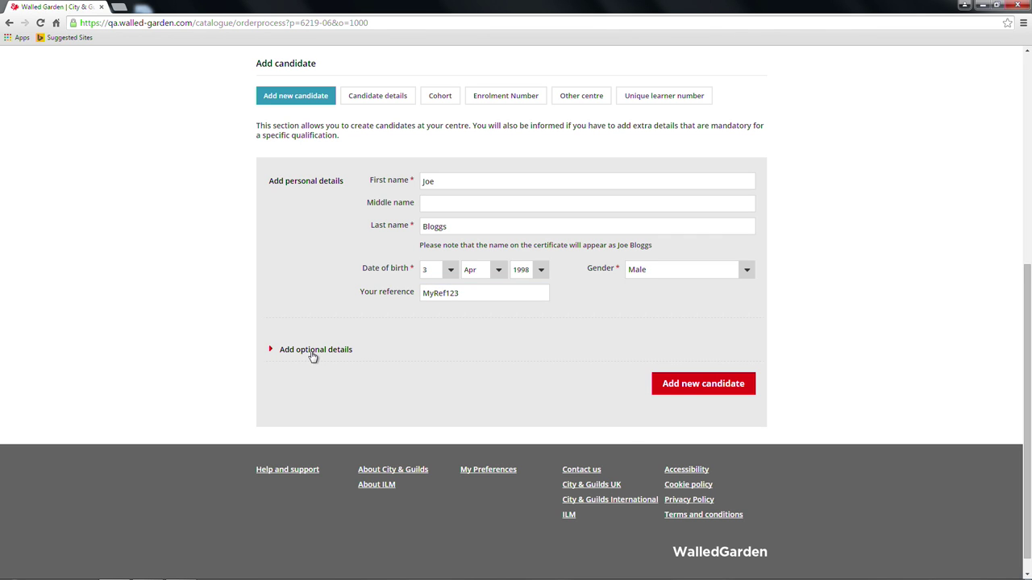
{"action": "left_click", "coordinate": [313, 352]}
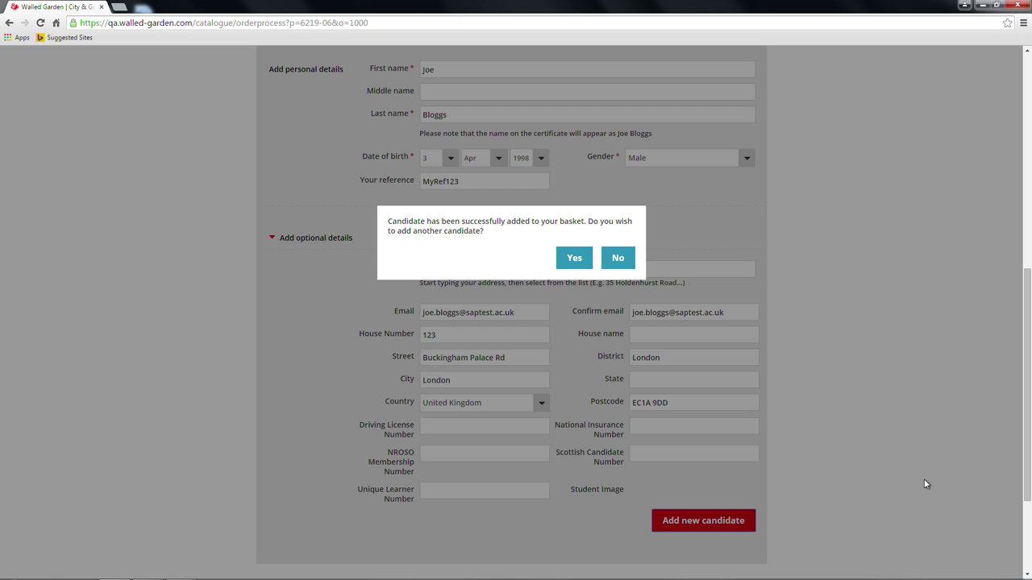
{"action": "left_click", "coordinate": [618, 258]}
Create a cohort named My Cohort from the candidates added to the basket.
{"action": "left_click_drag", "start_coordinate": [1029, 274], "coordinate": [1029, 382]}
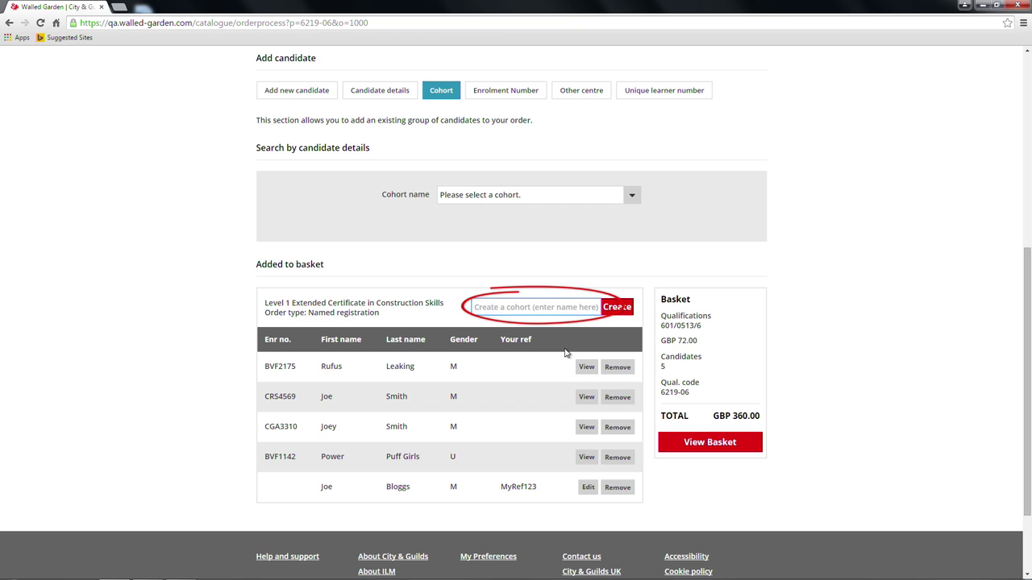
{"action": "type", "text": "M"}
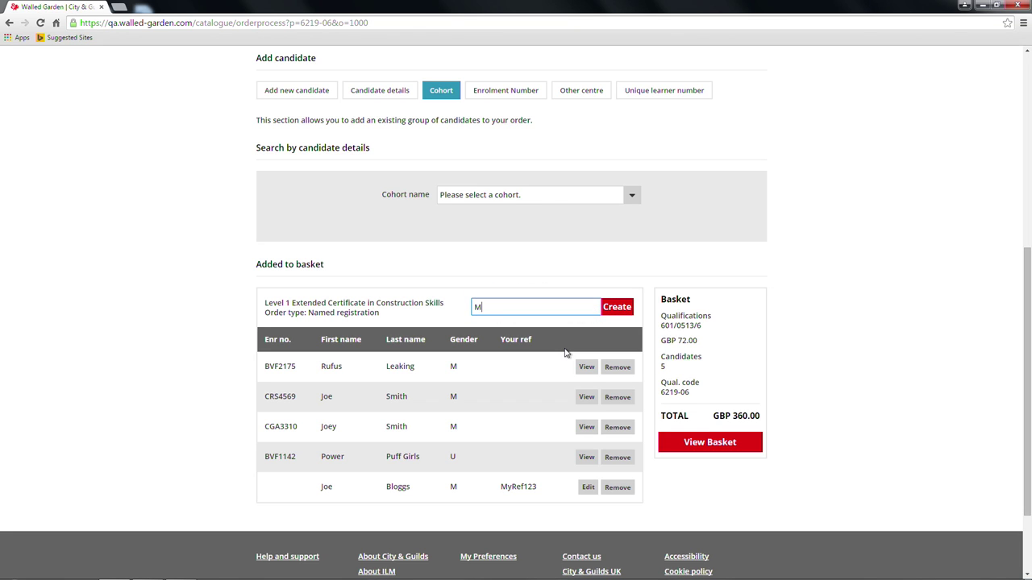
{"action": "type", "text": "y Cohort"}
{"action": "left_click", "coordinate": [621, 311]}
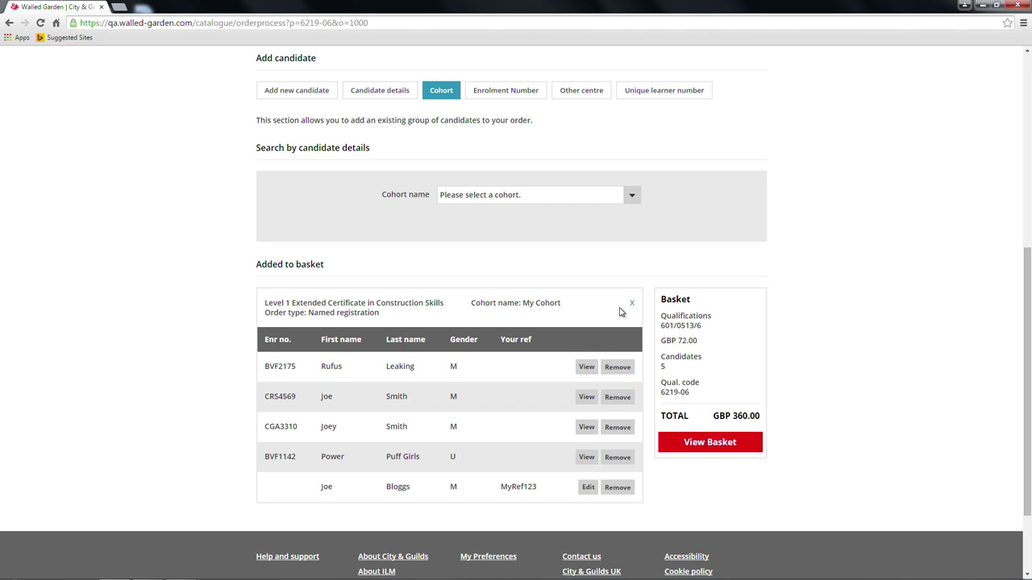
Review the candidates of the named registration in the basket's order summary and continue to the order options.
{"action": "left_click", "coordinate": [714, 444]}
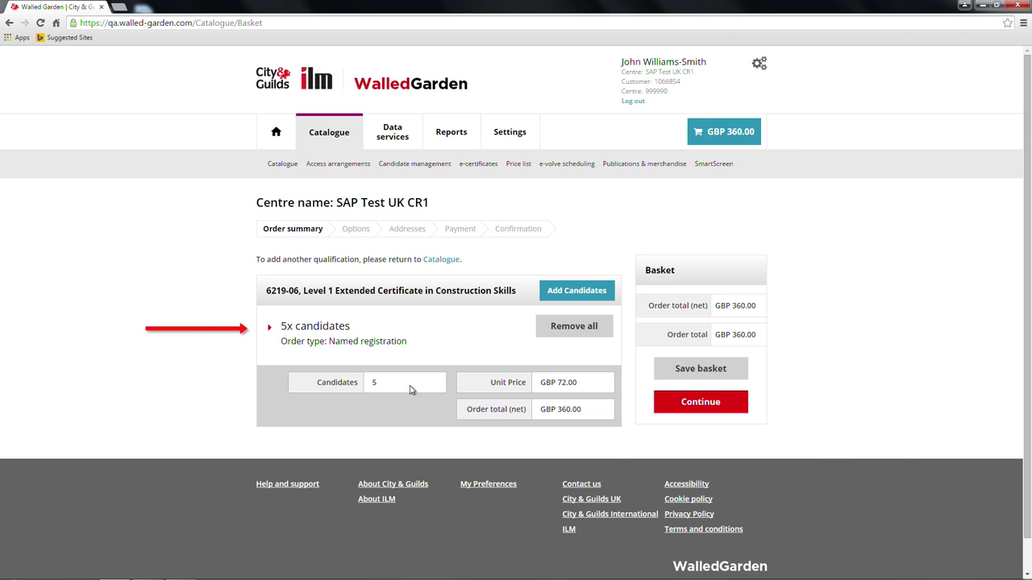
{"action": "left_click", "coordinate": [270, 328]}
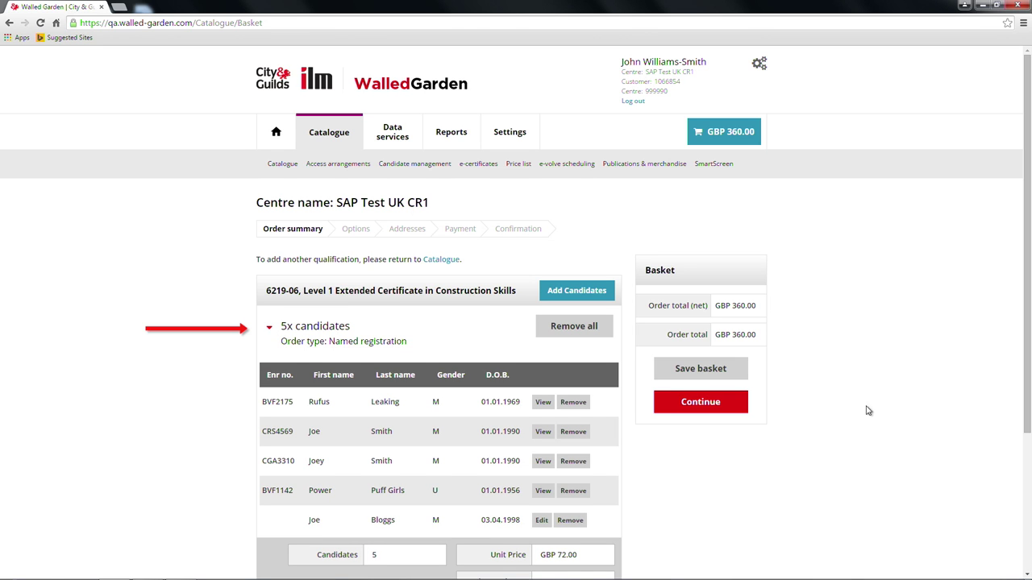
{"action": "left_click_drag", "start_coordinate": [1027, 393], "coordinate": [1030, 490]}
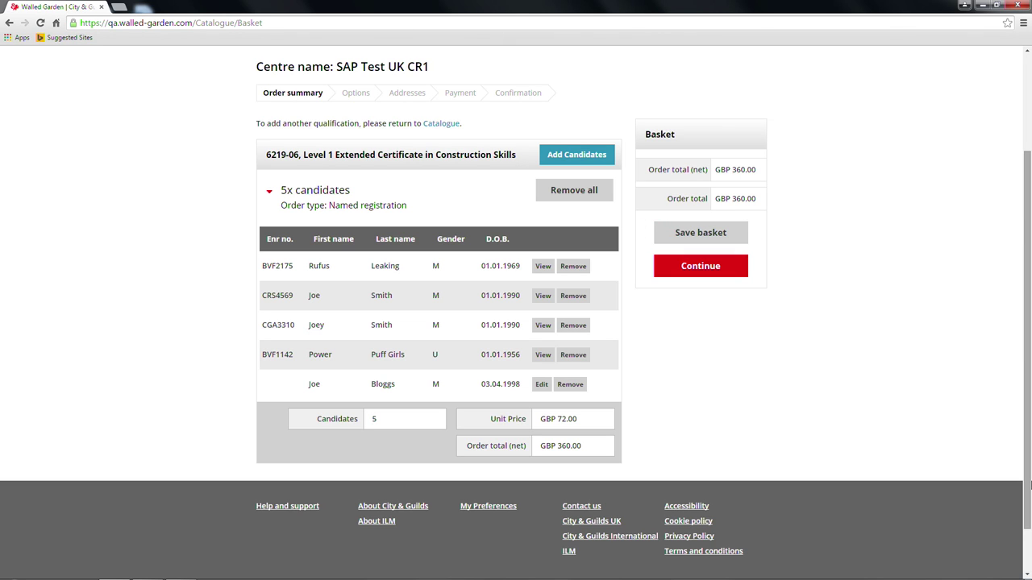
{"action": "left_click", "coordinate": [700, 269]}
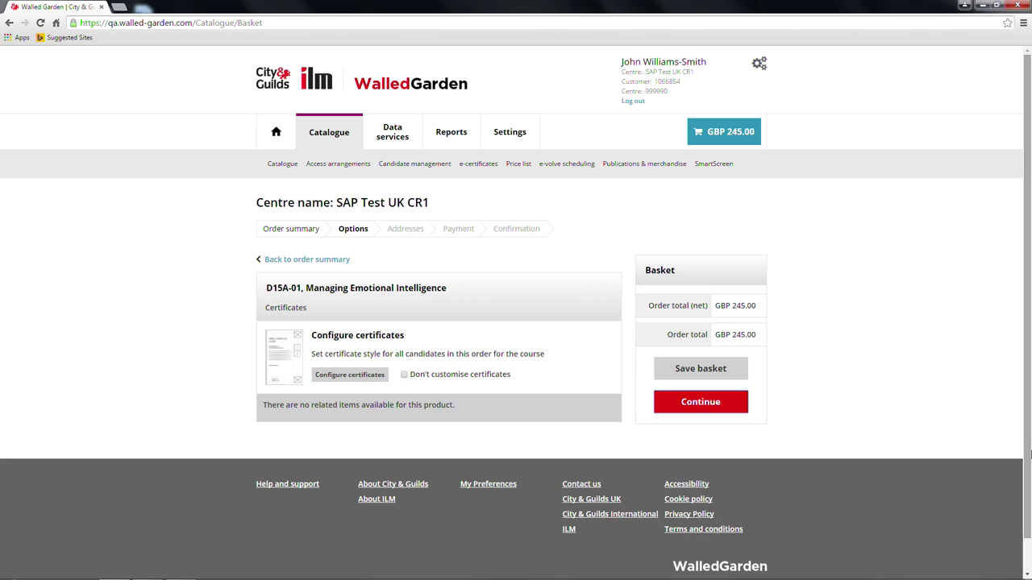
{"action": "left_click_drag", "start_coordinate": [1030, 454], "coordinate": [1029, 469]}
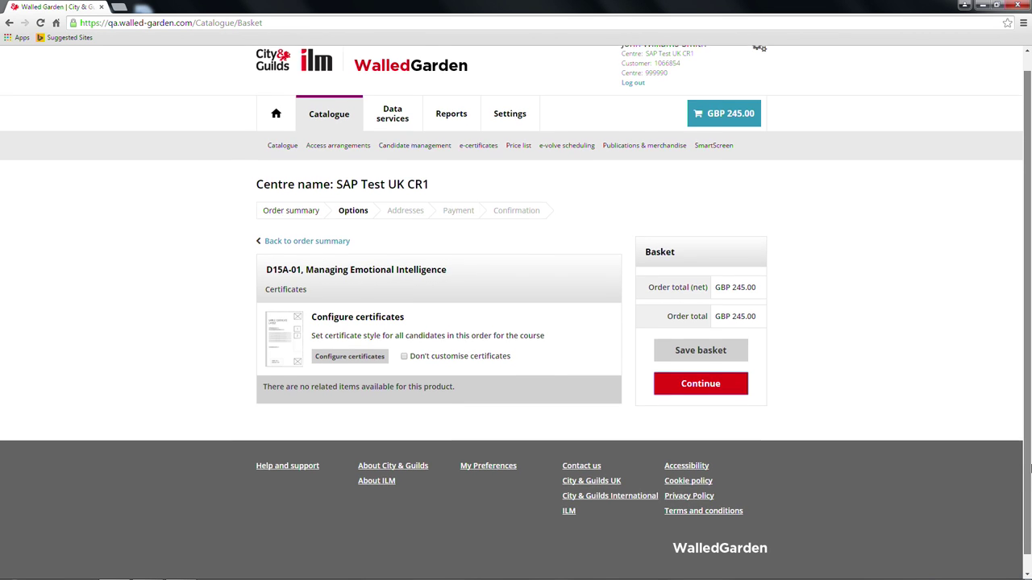
Configure the certificates for D15A-01, Managing Emotional Intelligence, using the saved template TestTemplate1.
{"action": "left_click_drag", "start_coordinate": [1029, 470], "coordinate": [1029, 458]}
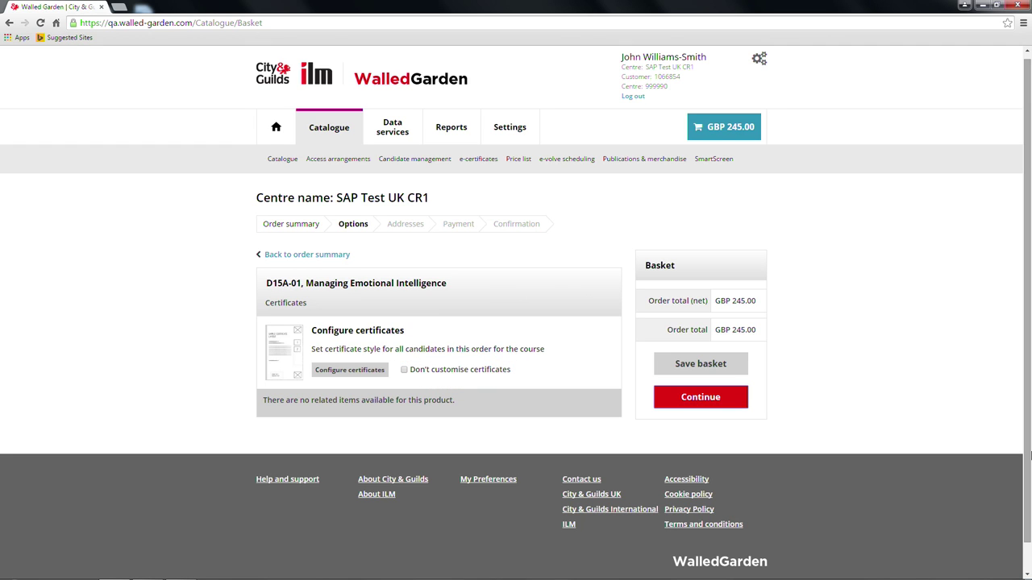
{"action": "left_click", "coordinate": [334, 373]}
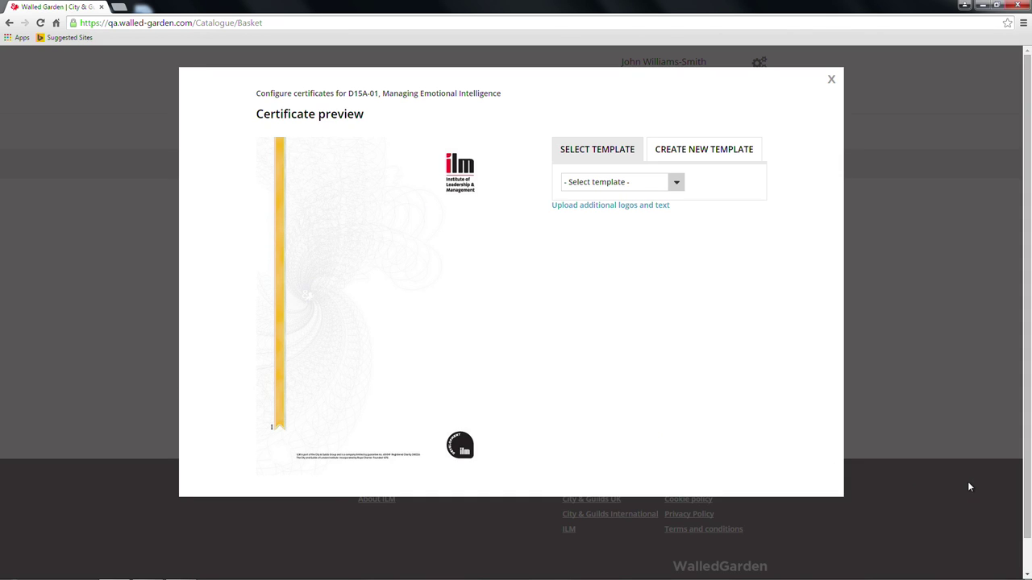
{"action": "left_click", "coordinate": [676, 182]}
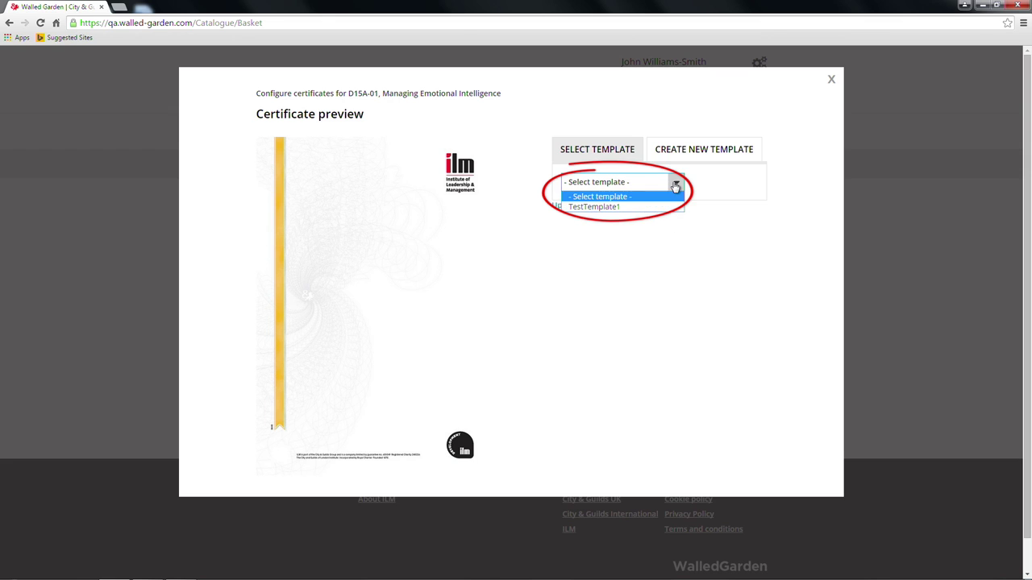
{"action": "left_click", "coordinate": [667, 208]}
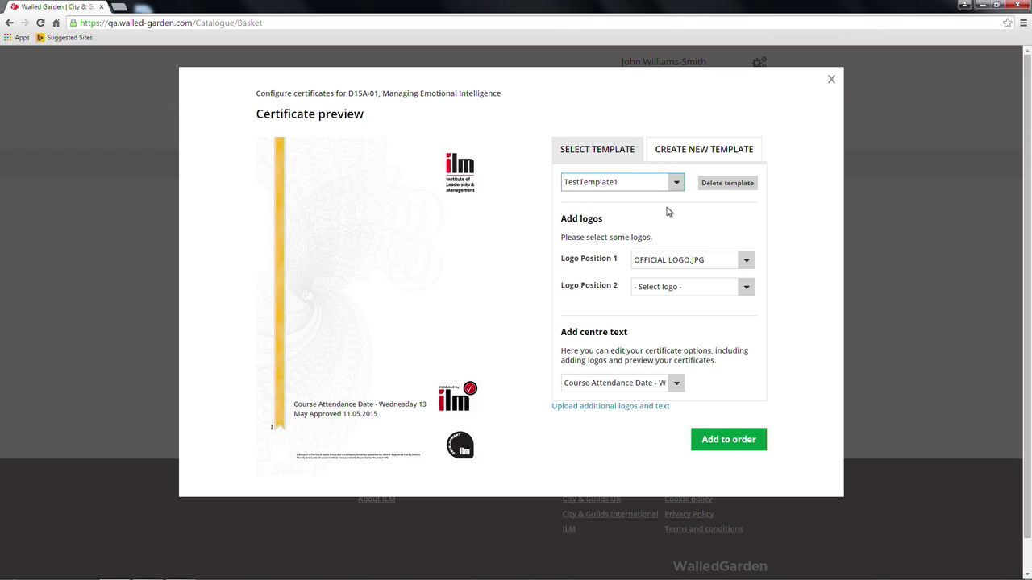
Set the certificate's second logo to TEST LOGO.JPG and its centre text to the City and Guilds sponsor entry, and add the certificate to the order.
{"action": "left_click", "coordinate": [716, 151]}
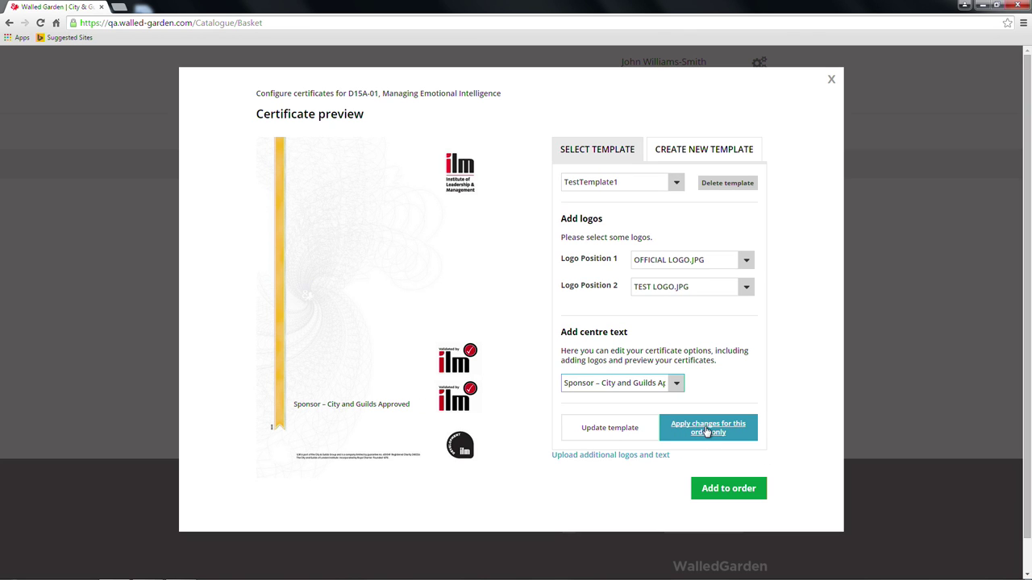
{"action": "left_click", "coordinate": [737, 491]}
{"action": "left_click", "coordinate": [739, 492]}
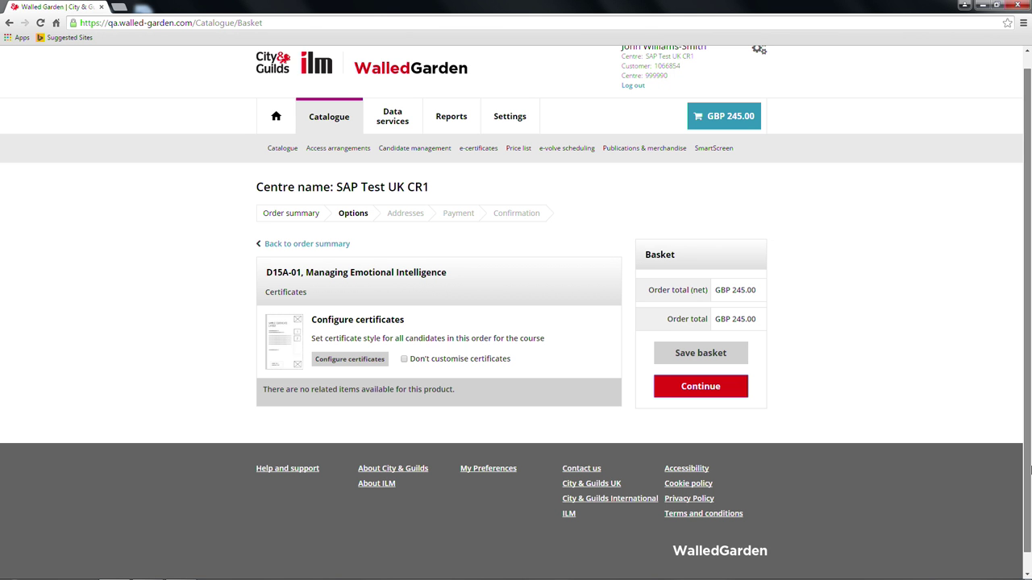
Proceed through the order options and billing address to payment, and choose On account as the payment type.
{"action": "left_click", "coordinate": [708, 389]}
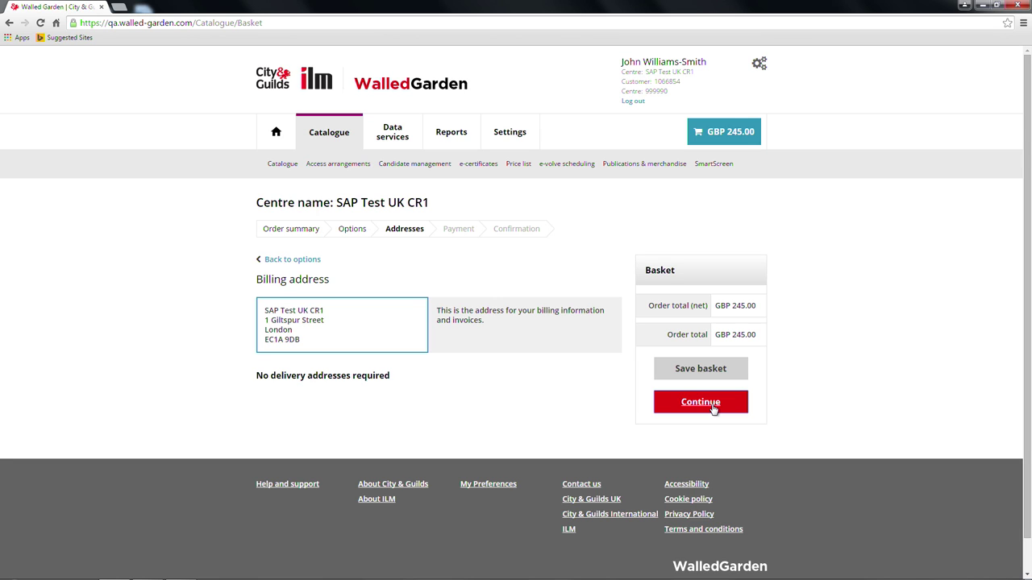
{"action": "left_click", "coordinate": [713, 403]}
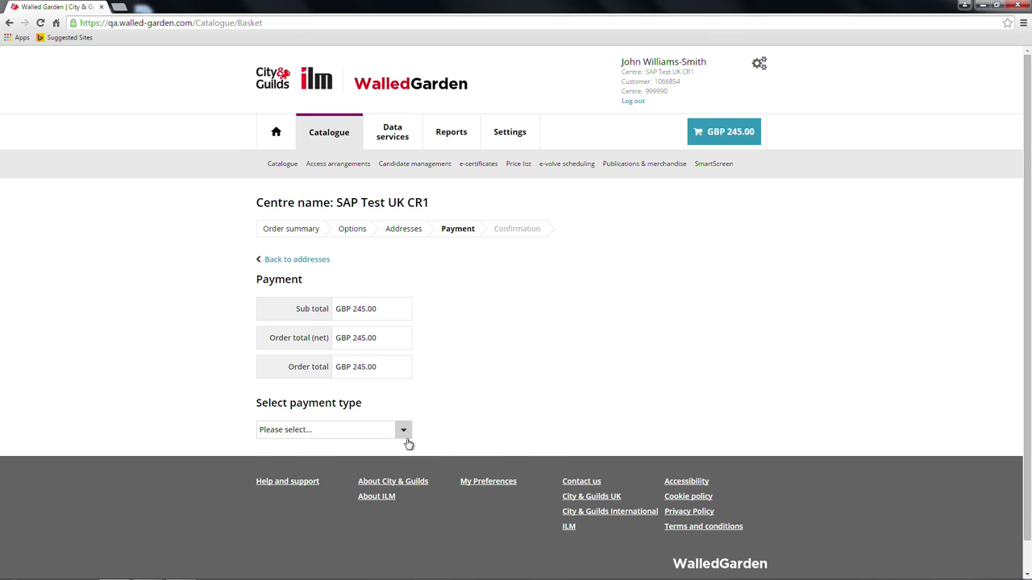
{"action": "left_click", "coordinate": [405, 433]}
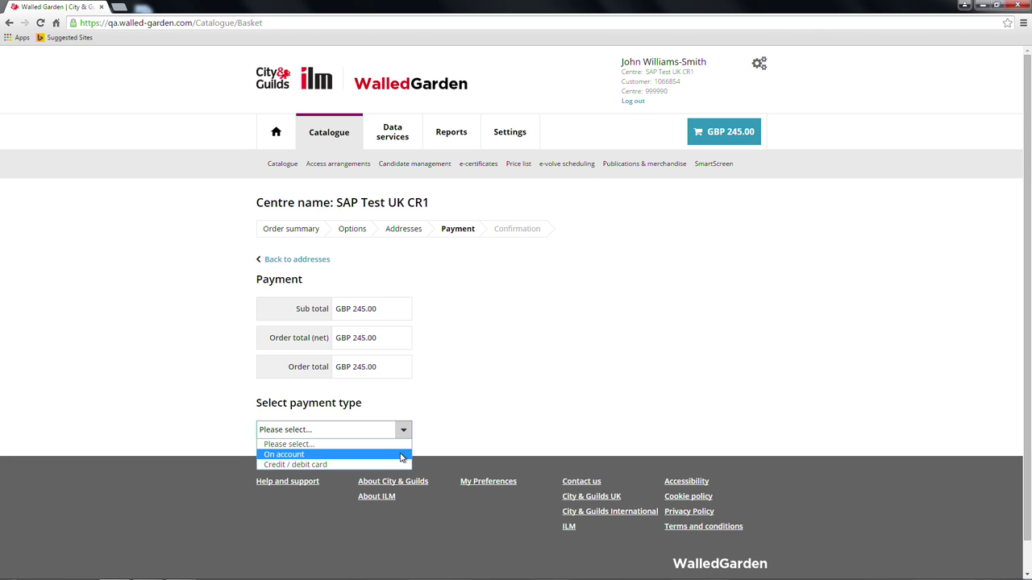
{"action": "left_click", "coordinate": [401, 455]}
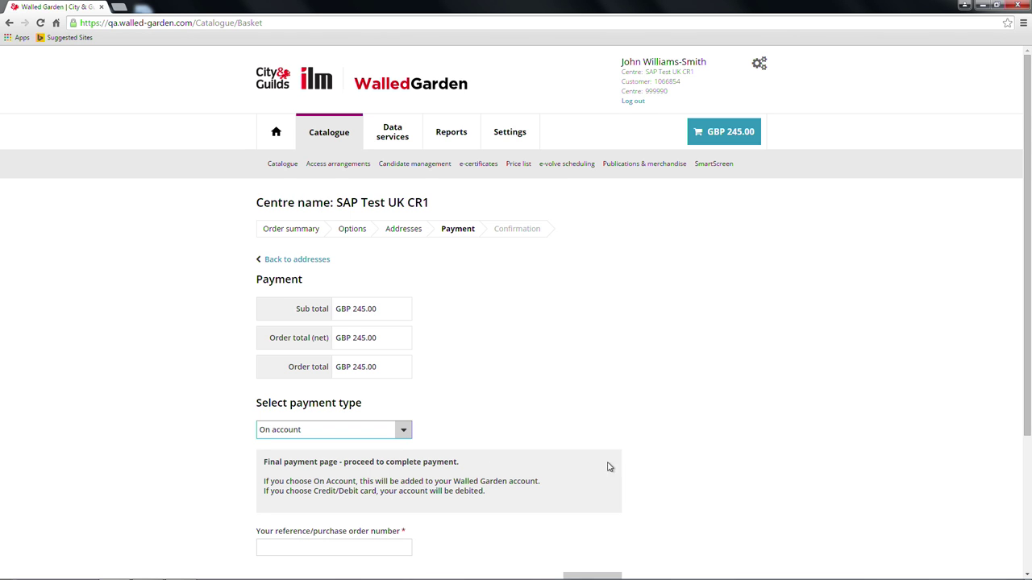
Enter the reference/purchase order number for the on-account payment and buy the order.
{"action": "left_click_drag", "start_coordinate": [1028, 402], "coordinate": [1029, 541]}
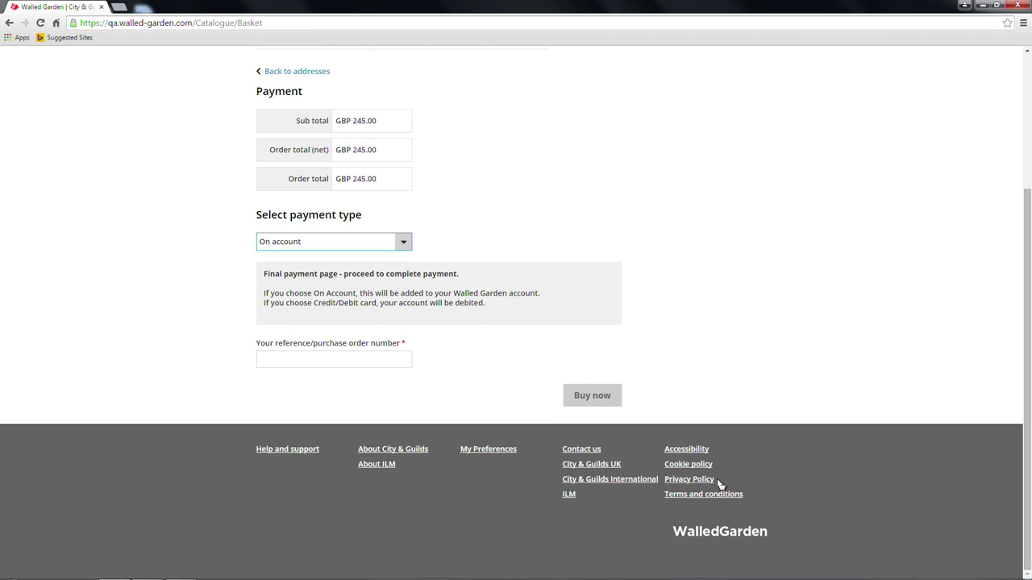
{"action": "left_click", "coordinate": [336, 360]}
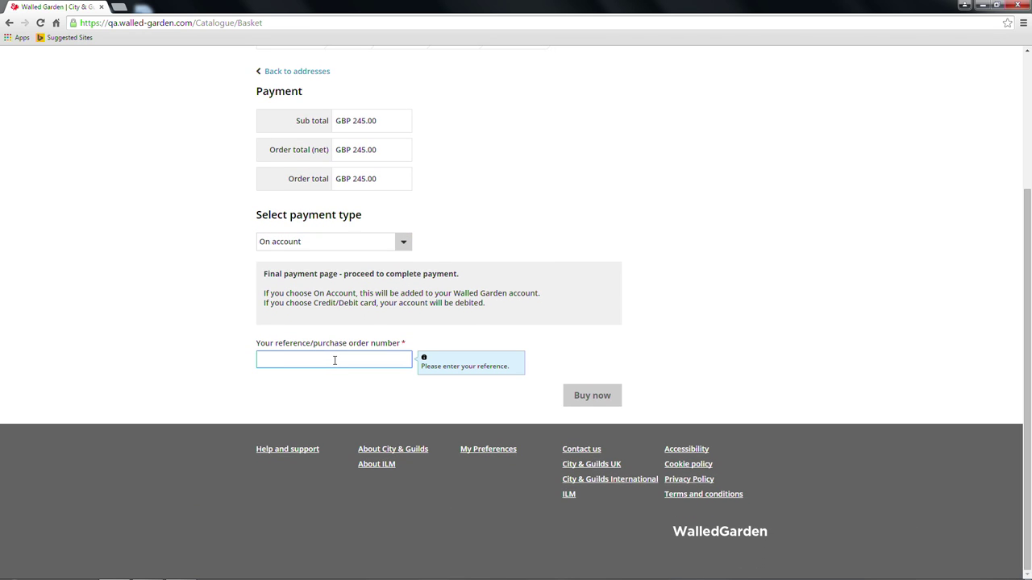
{"action": "type", "text": "M"}
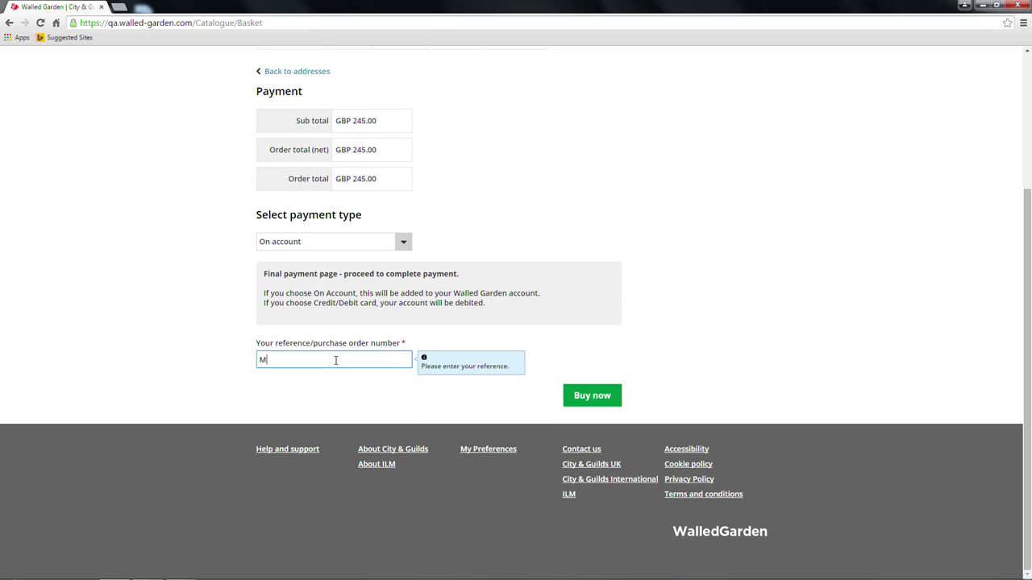
{"action": "type", "text": "yPO123"}
{"action": "left_click", "coordinate": [594, 397]}
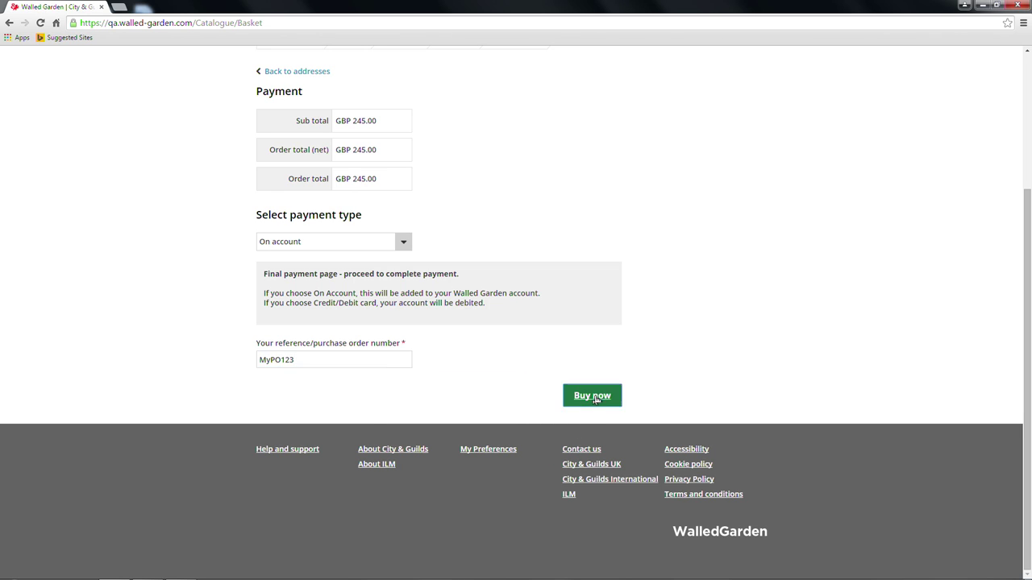